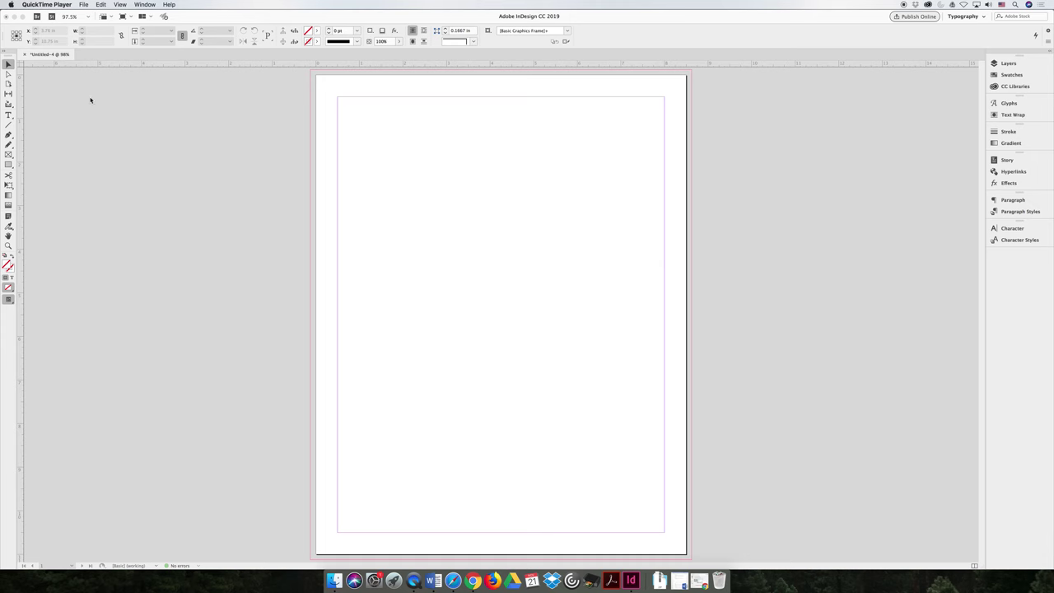
Create Untitled-6, a one-page Letter document with 0.5 in margins and a primary text frame
{"action": "left_click", "coordinate": [92, 99]}
{"action": "left_click", "coordinate": [70, 4]}
{"action": "mouse_move", "coordinate": [124, 14]}
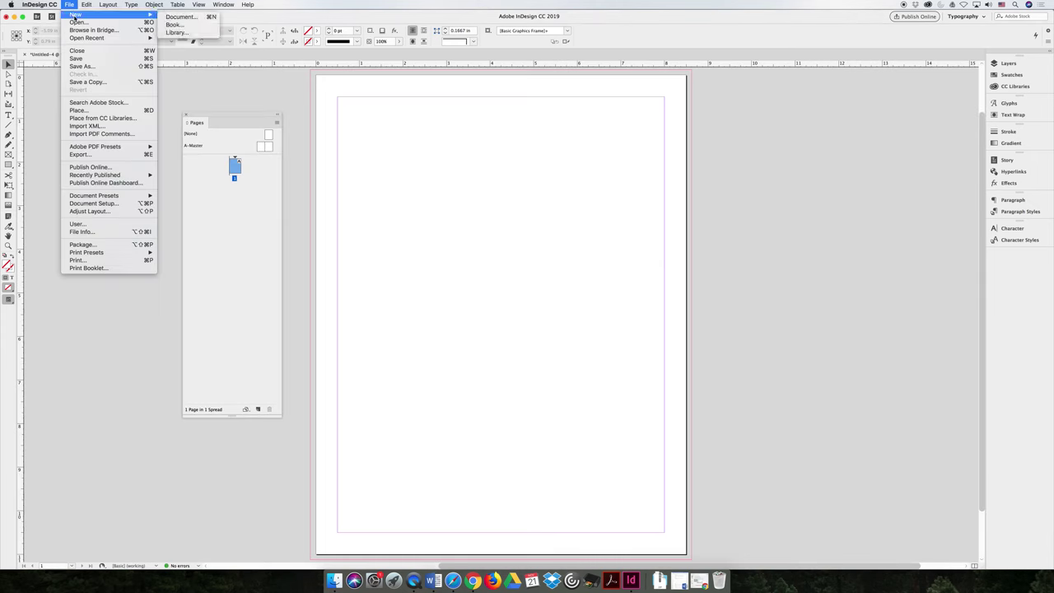
{"action": "left_click", "coordinate": [181, 16]}
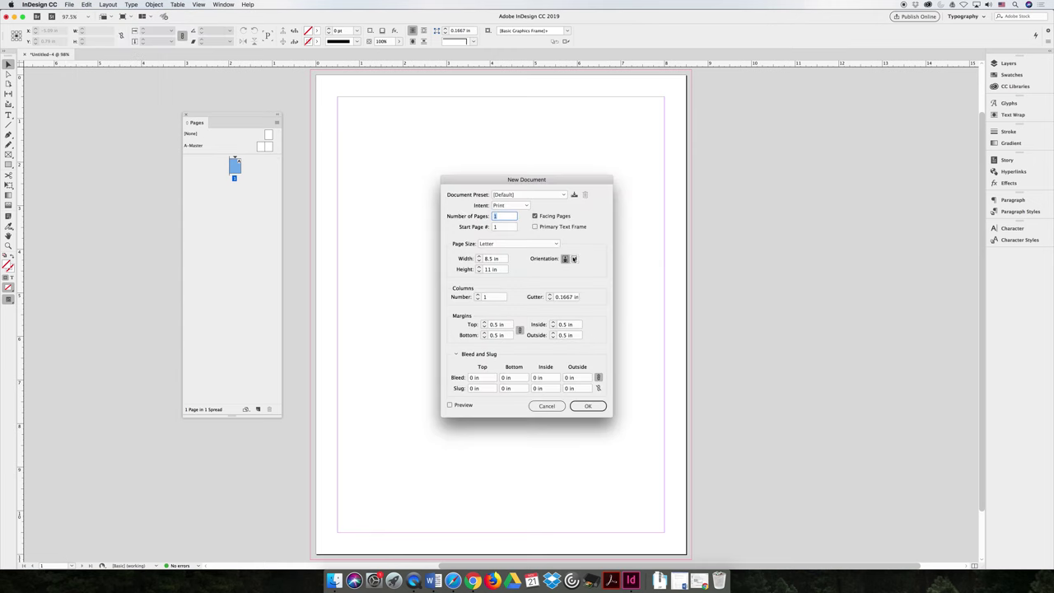
{"action": "left_click", "coordinate": [535, 227]}
{"action": "left_click", "coordinate": [604, 407]}
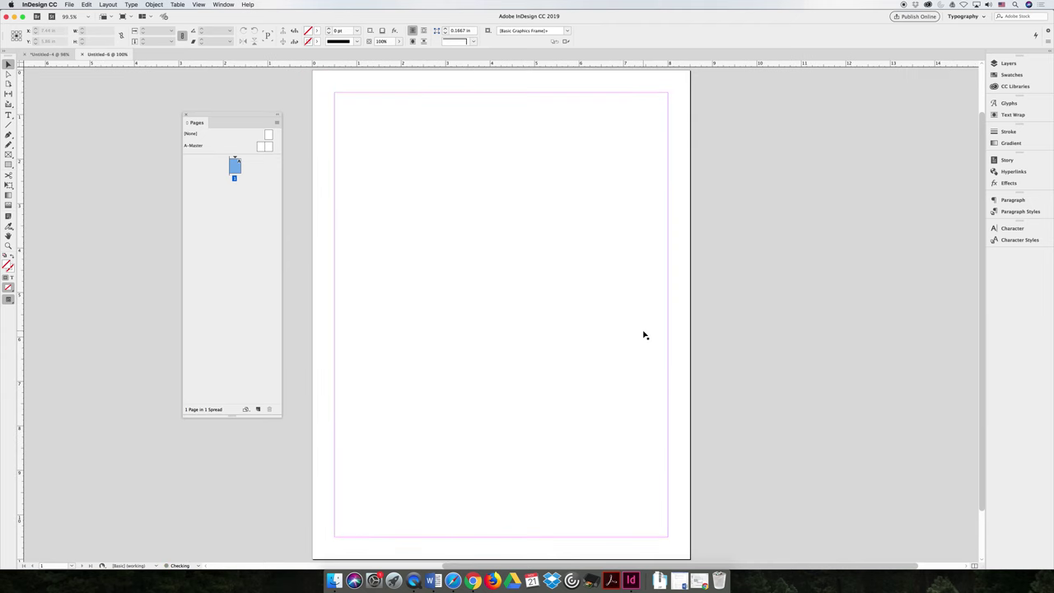
{"action": "left_click", "coordinate": [335, 105]}
{"action": "left_click", "coordinate": [287, 87]}
{"action": "left_click", "coordinate": [351, 108]}
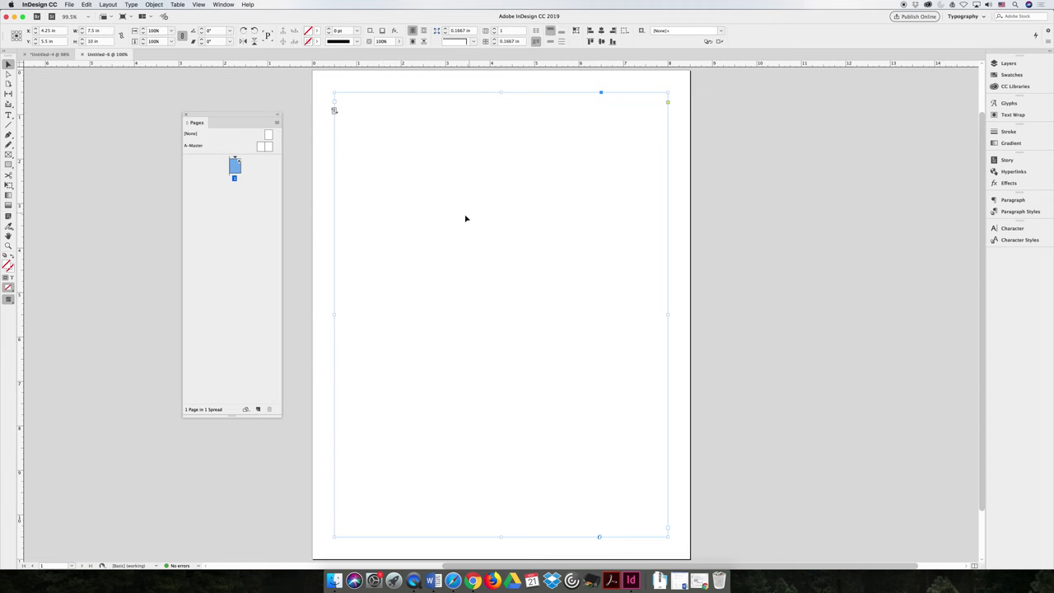
{"action": "left_click", "coordinate": [8, 116]}
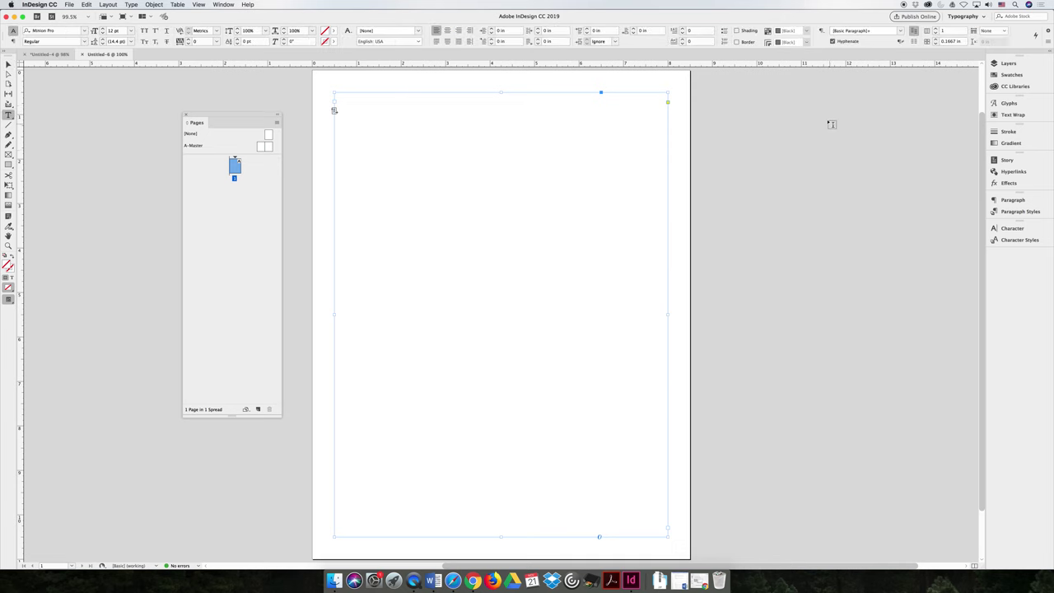
{"action": "left_click_drag", "start_coordinate": [699, 92], "coordinate": [942, 538]}
{"action": "left_click", "coordinate": [8, 64]}
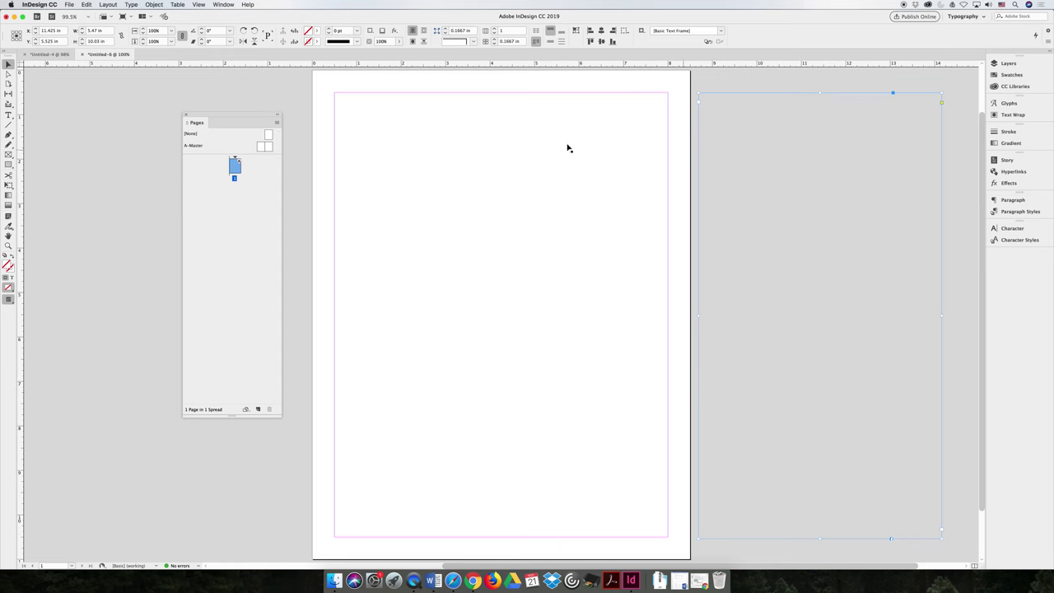
{"action": "left_click", "coordinate": [513, 135]}
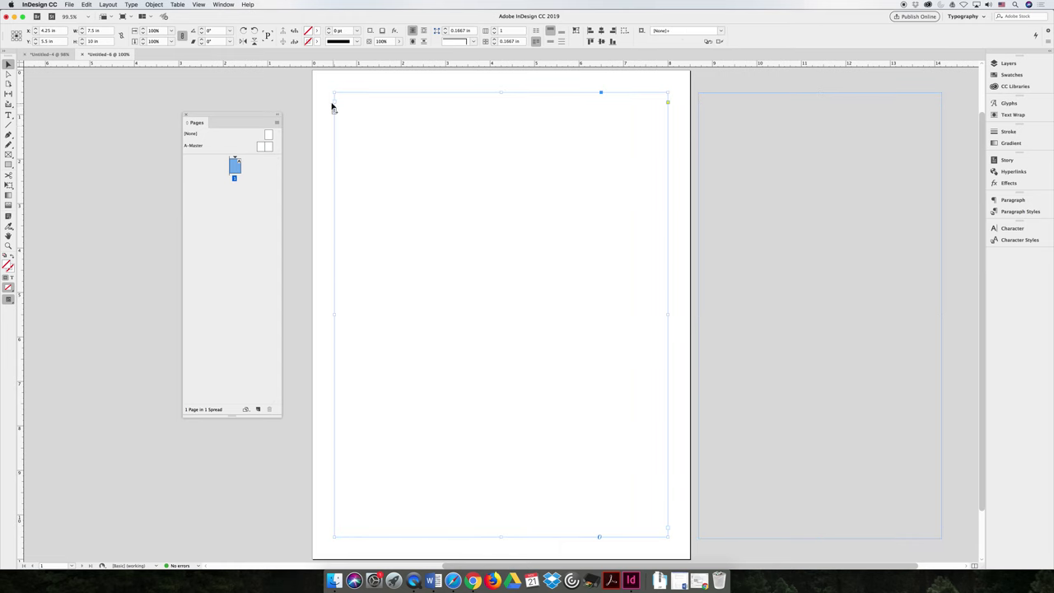
{"action": "left_click", "coordinate": [761, 113]}
{"action": "key", "text": "Delete"}
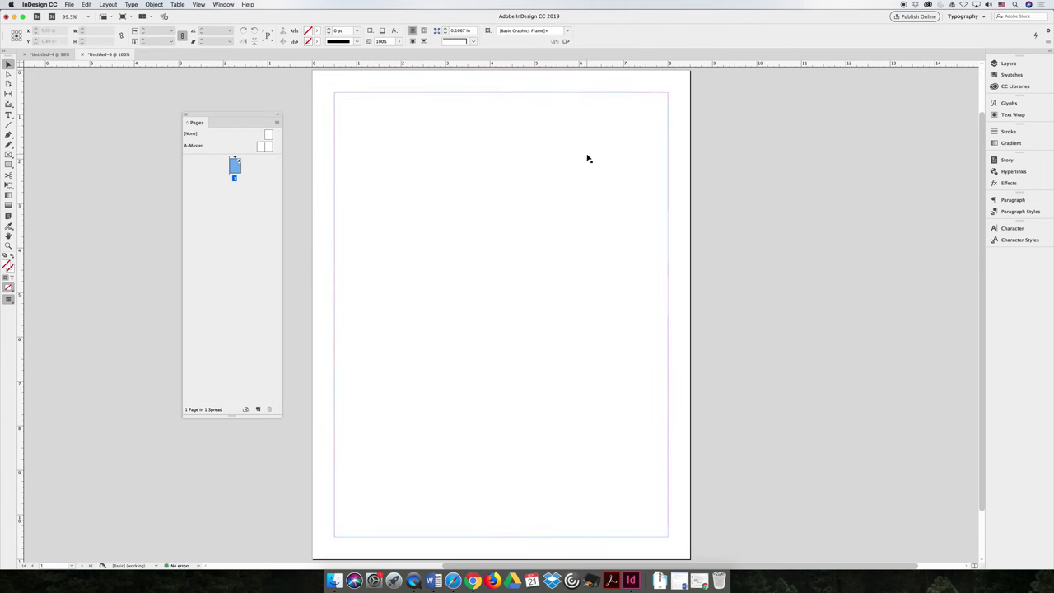
{"action": "left_click", "coordinate": [587, 157]}
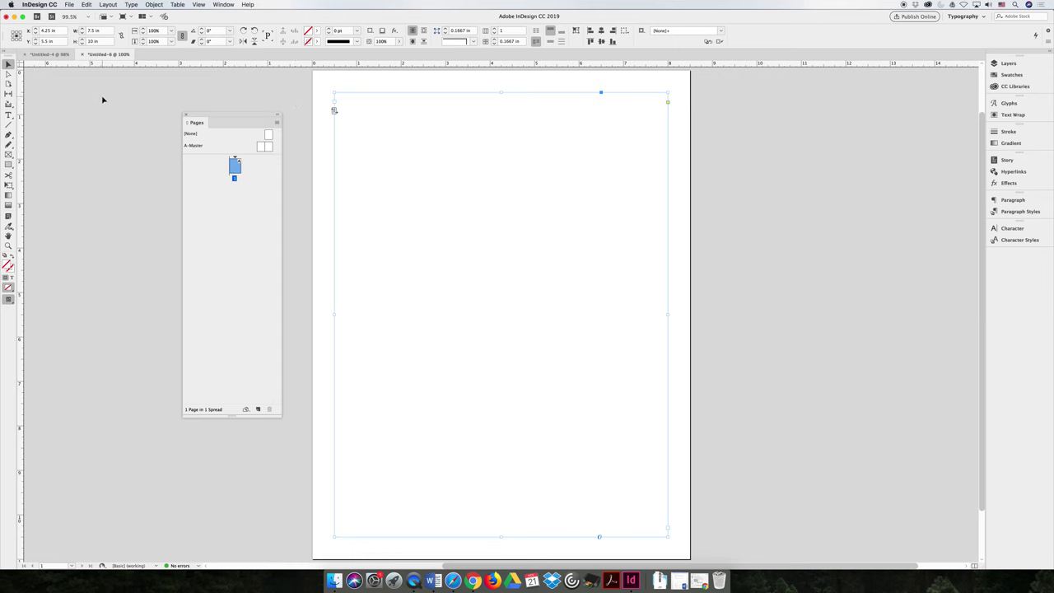
Place the Sleeping Beauty fairy tales Word ebook and accept its Microsoft Word Import Options
{"action": "left_click", "coordinate": [69, 4]}
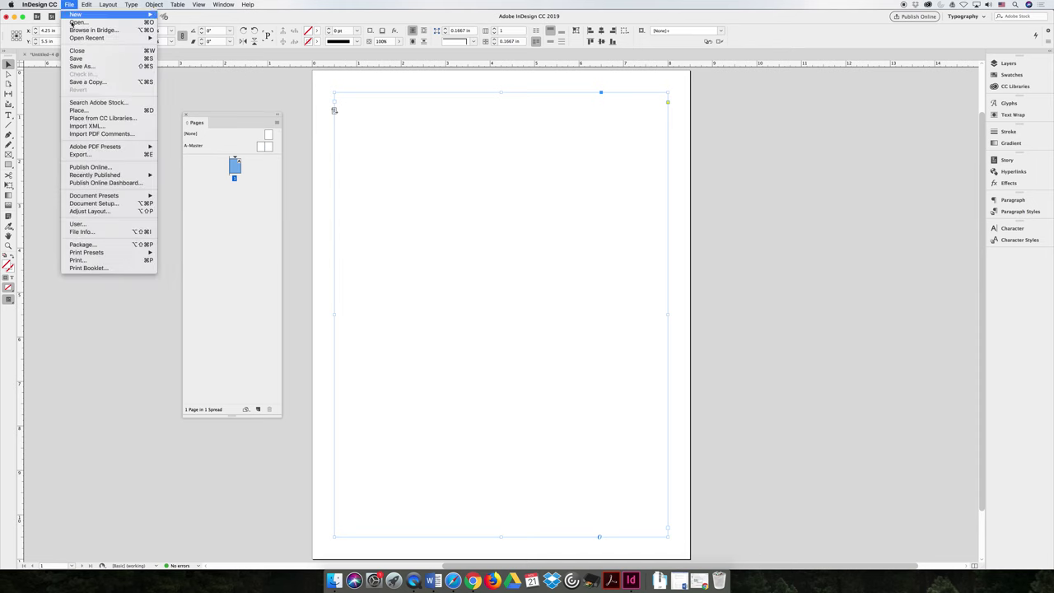
{"action": "left_click", "coordinate": [99, 112]}
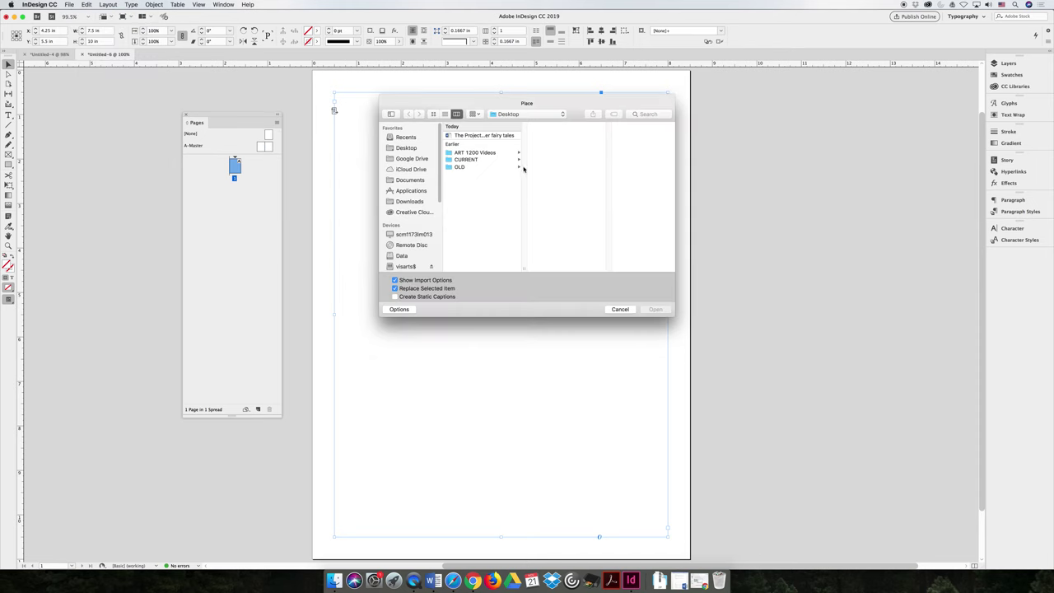
{"action": "left_click", "coordinate": [492, 136]}
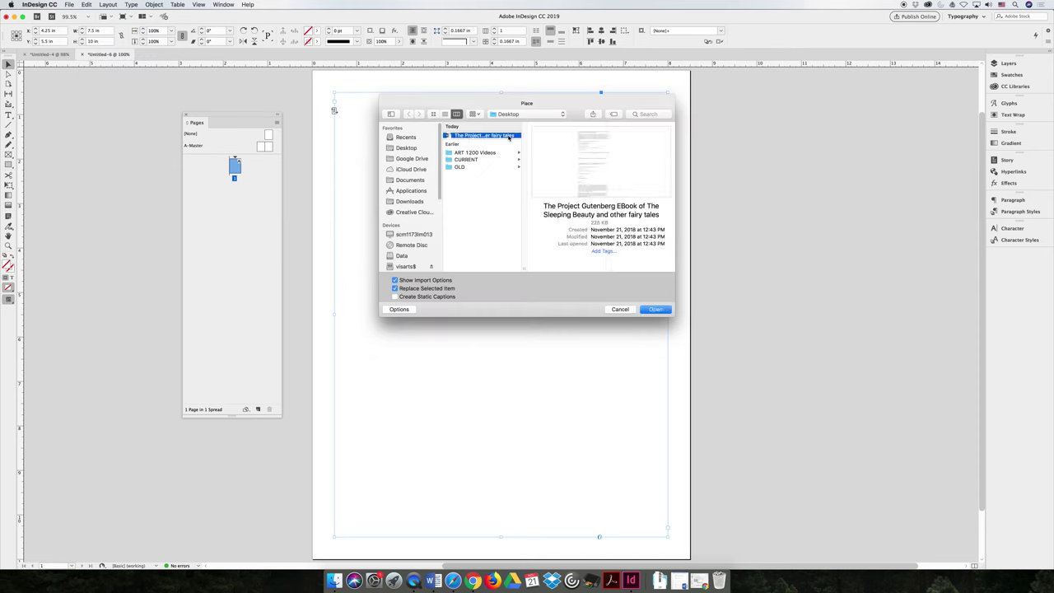
{"action": "left_click", "coordinate": [655, 309]}
{"action": "left_click", "coordinate": [665, 311]}
{"action": "left_click", "coordinate": [664, 310]}
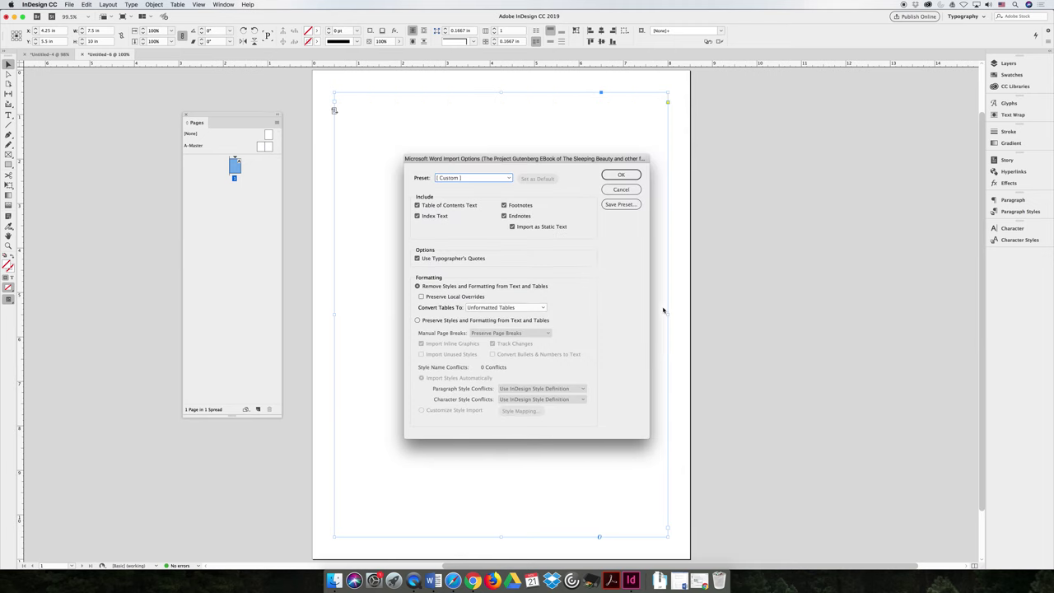
{"action": "left_click", "coordinate": [630, 175]}
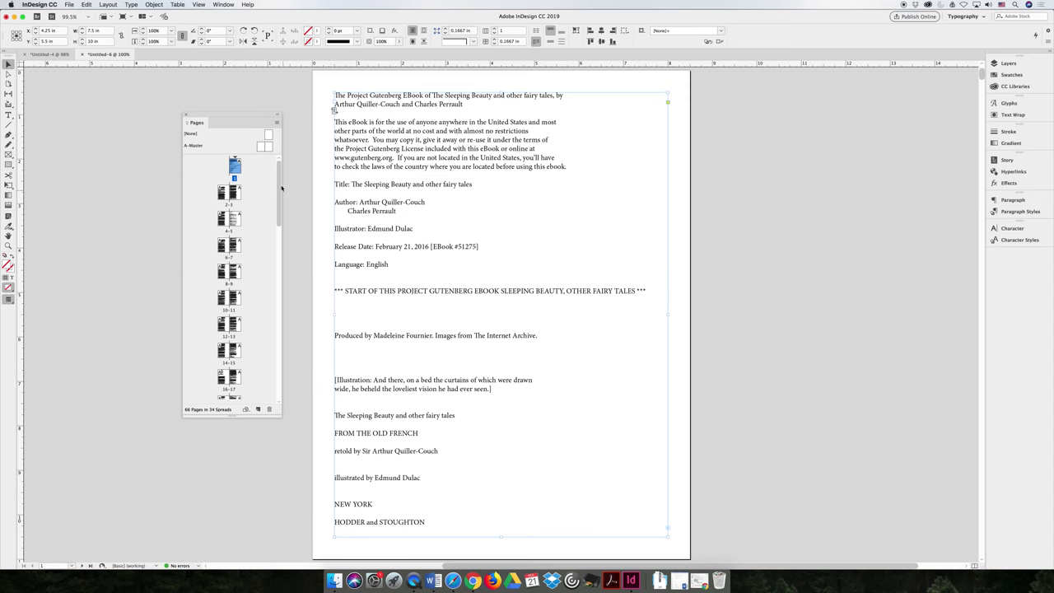
Scroll the Pages panel to confirm the ebook text autoflows through to page 66
{"action": "left_click_drag", "start_coordinate": [278, 187], "coordinate": [259, 358]}
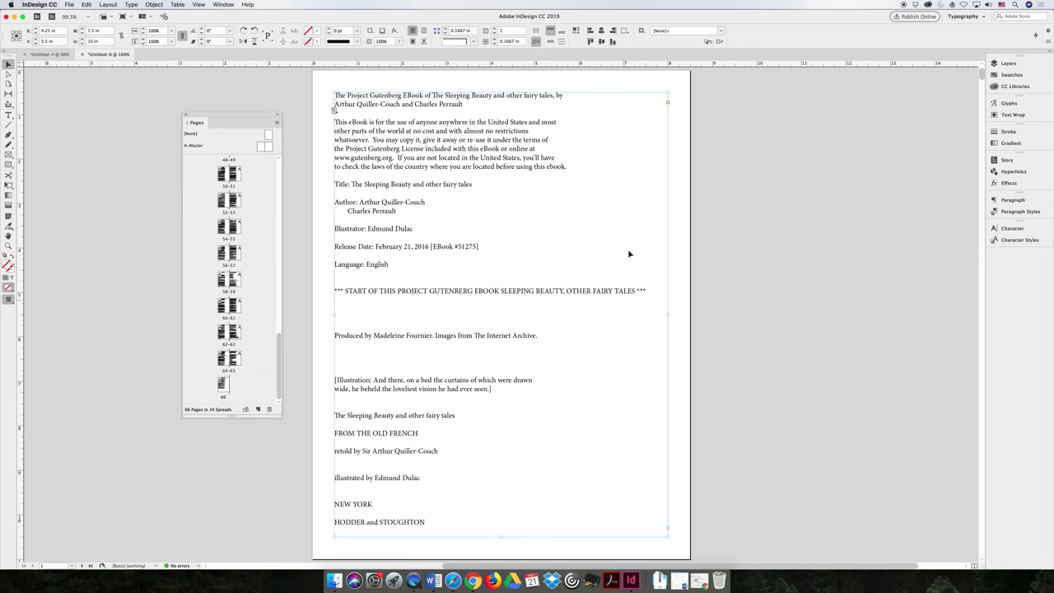
{"action": "left_click", "coordinate": [199, 5]}
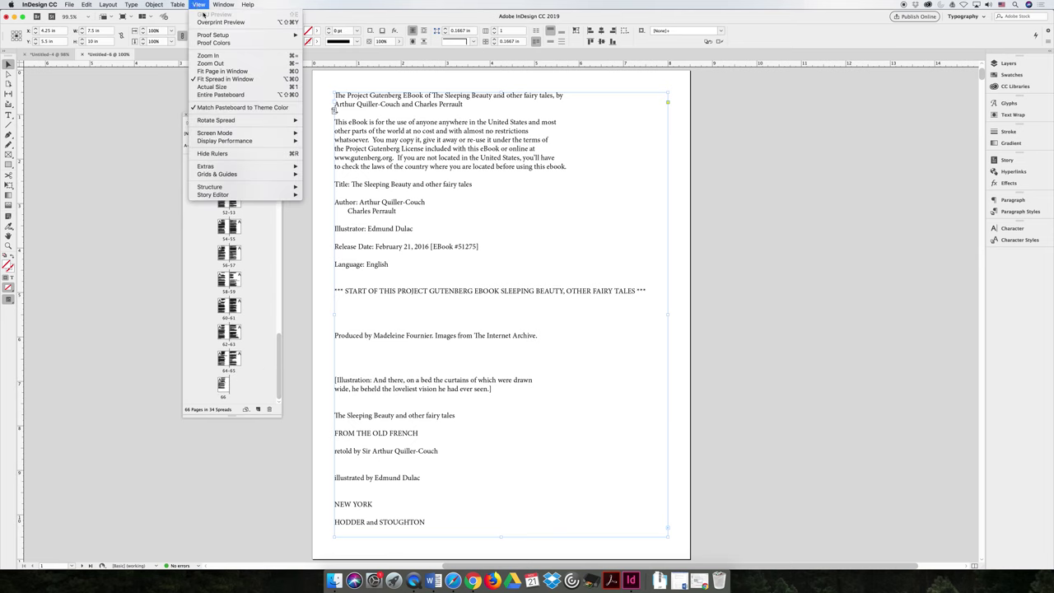
Show text threads, inspect the linked frames, then return page 1 to actual size
{"action": "mouse_move", "coordinate": [272, 166]}
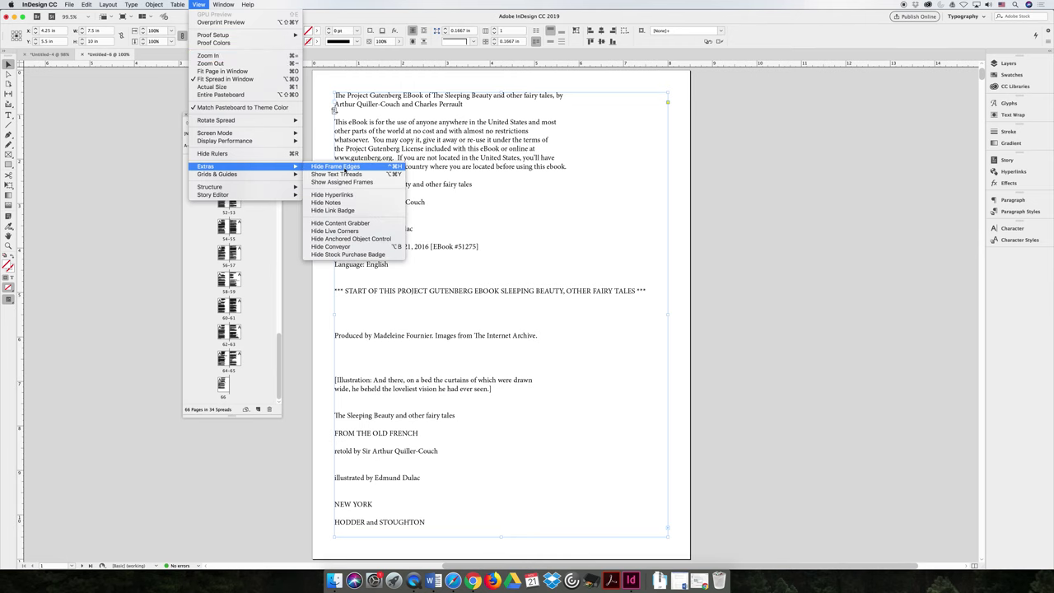
{"action": "left_click", "coordinate": [321, 174]}
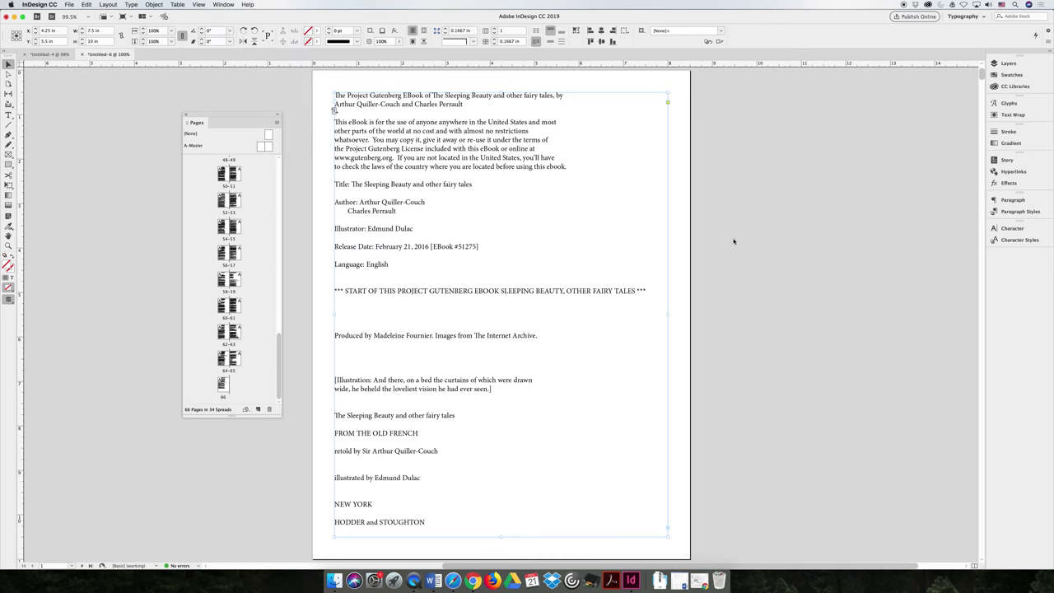
{"action": "scroll", "coordinate": [748, 237], "scroll_direction": "up", "scroll_amount": 2}
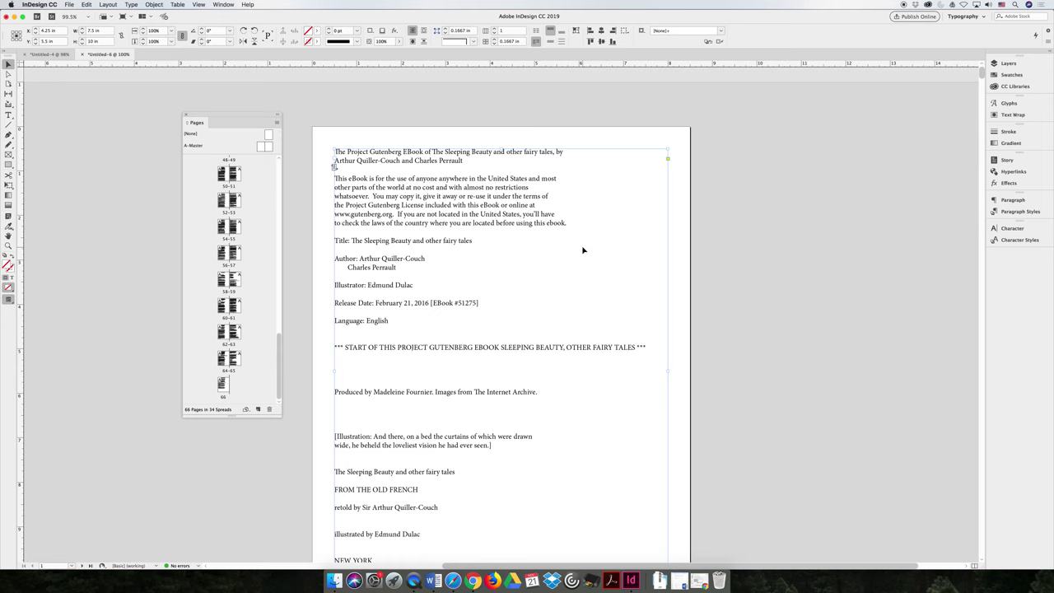
{"action": "scroll", "coordinate": [807, 217], "scroll_direction": "down", "scroll_amount": 5}
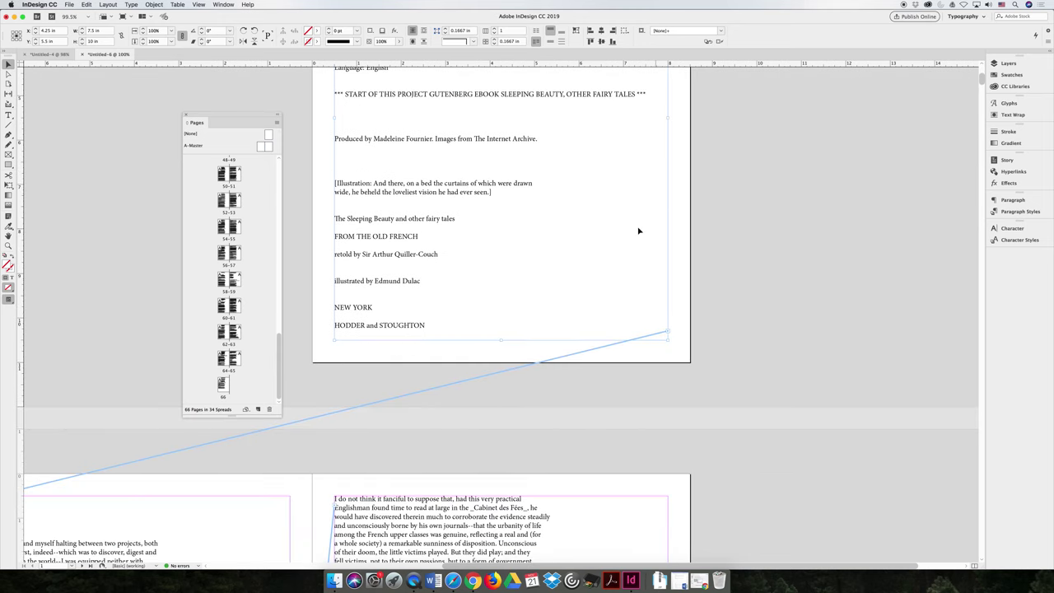
{"action": "scroll", "coordinate": [152, 454], "scroll_direction": "down", "scroll_amount": 14}
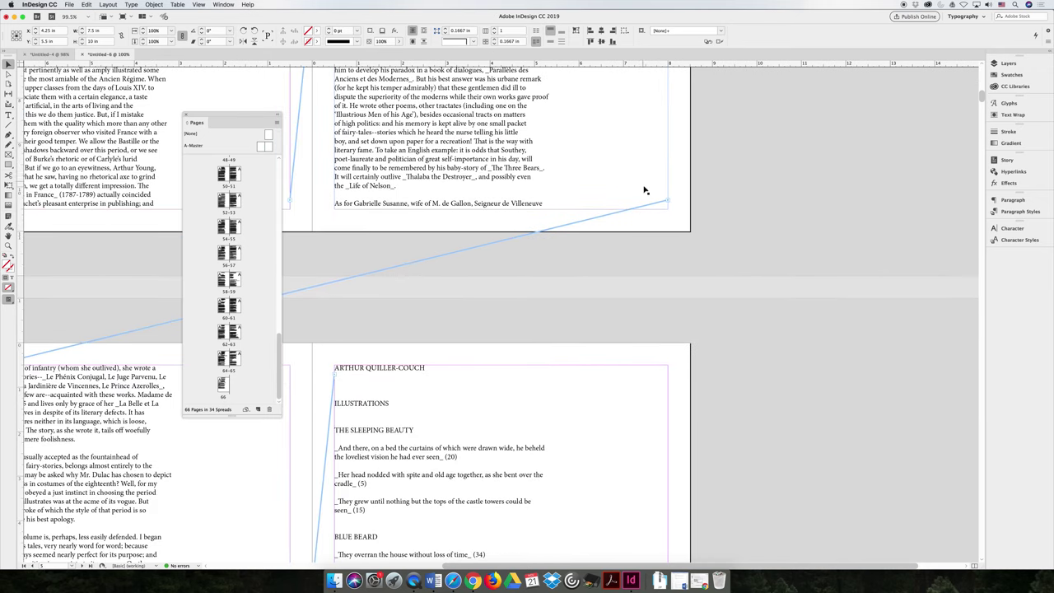
{"action": "scroll", "coordinate": [647, 252], "scroll_direction": "down", "scroll_amount": 6}
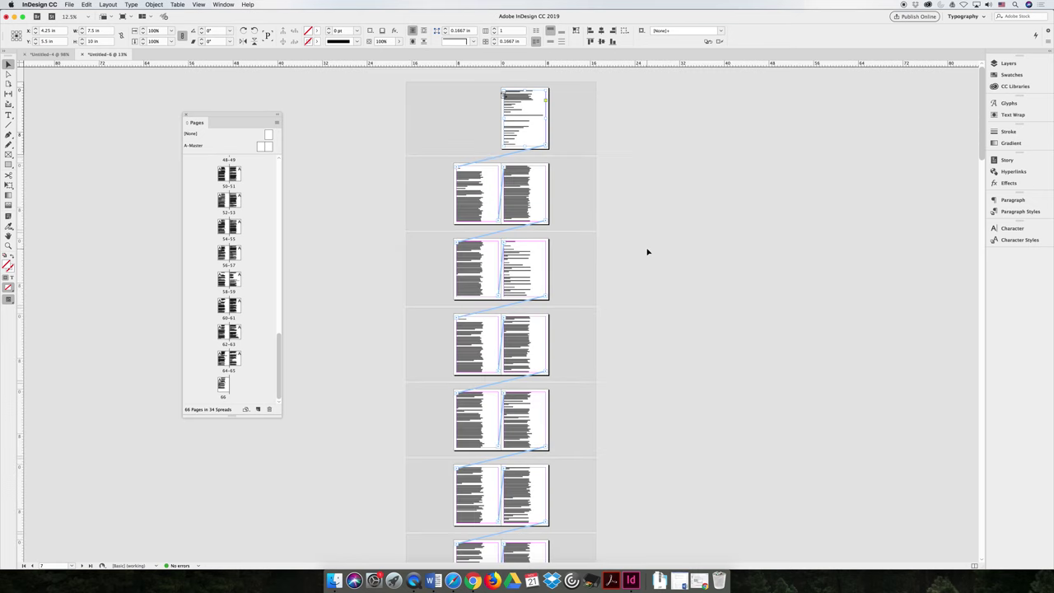
{"action": "key", "text": "super+1"}
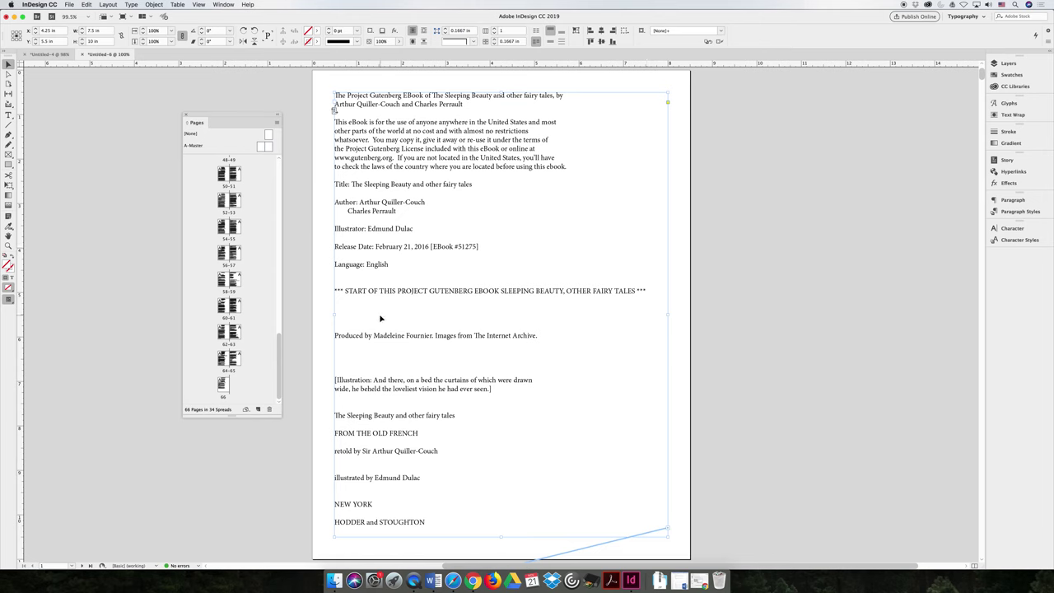
{"action": "left_click", "coordinate": [130, 4]}
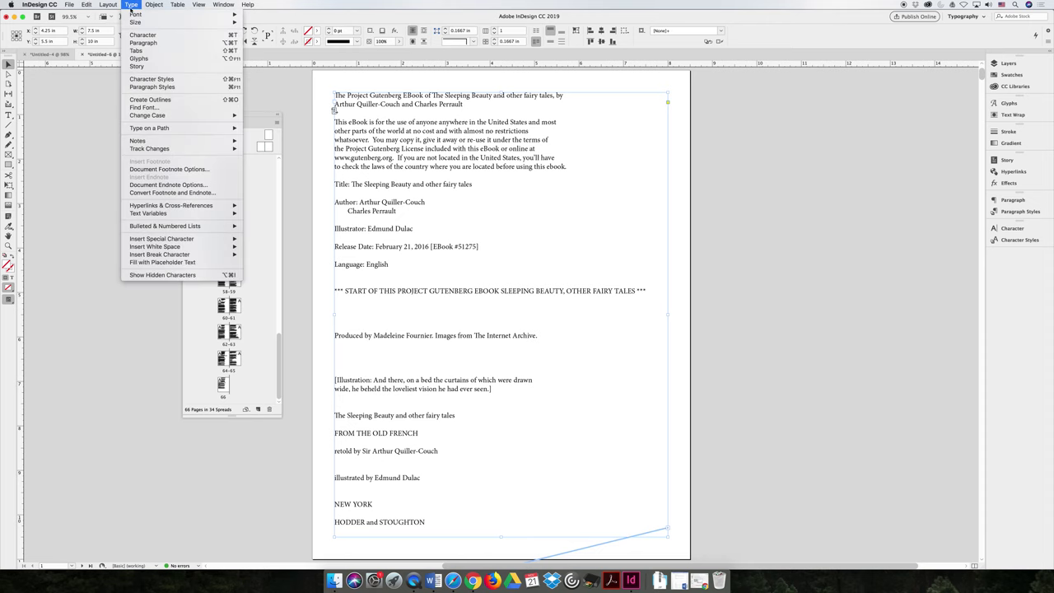
Turn on Show Hidden Characters to reveal paragraph marks and spaces in the Sleeping Beauty text
{"action": "left_click", "coordinate": [195, 275]}
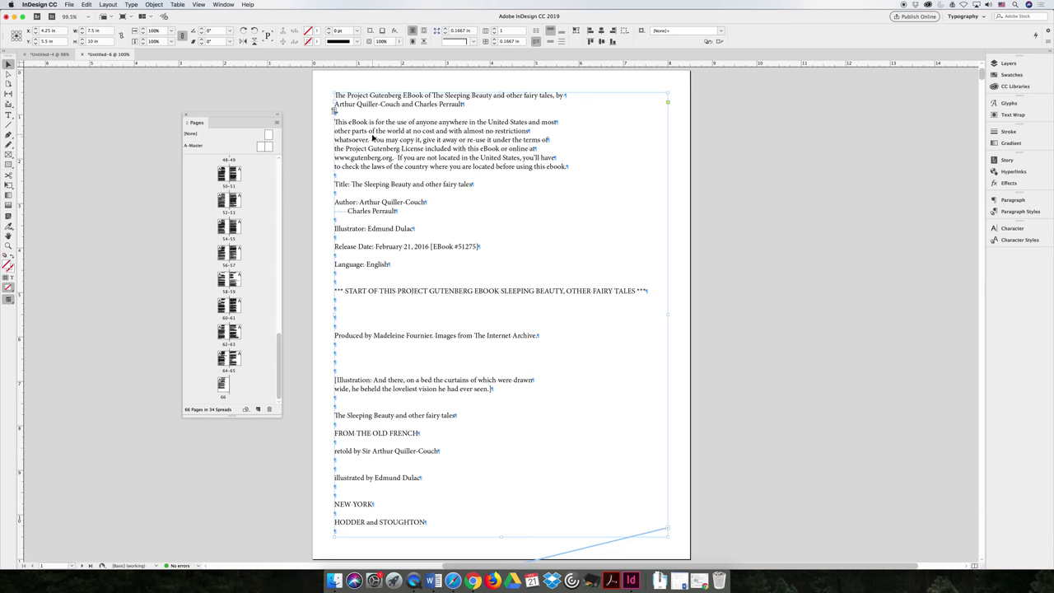
Open Find/Change on the GREP tab with the search scope set to the story
{"action": "left_click", "coordinate": [109, 5]}
{"action": "mouse_move", "coordinate": [86, 5]}
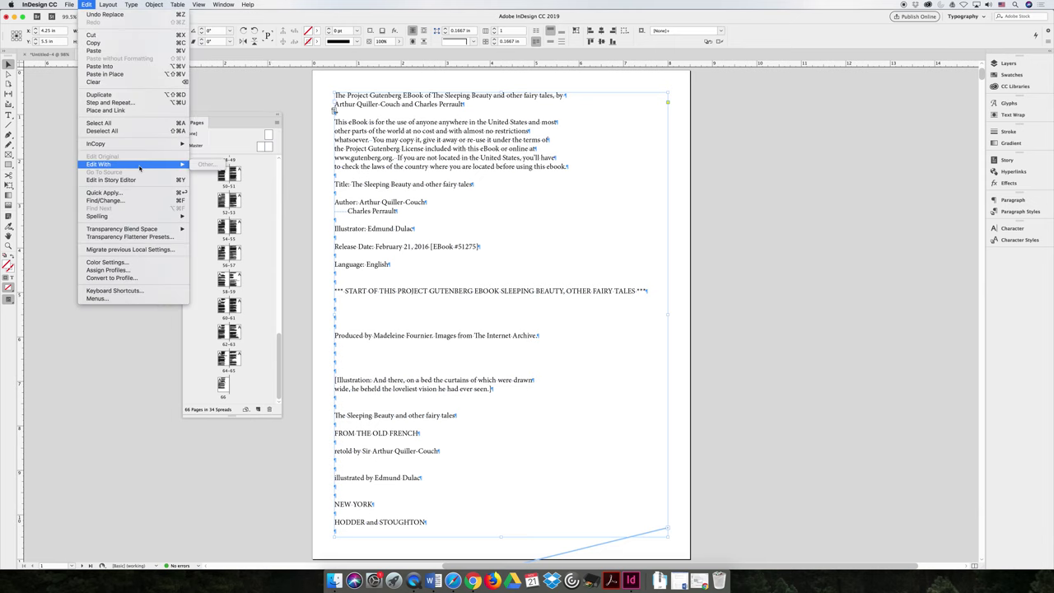
{"action": "left_click", "coordinate": [141, 200]}
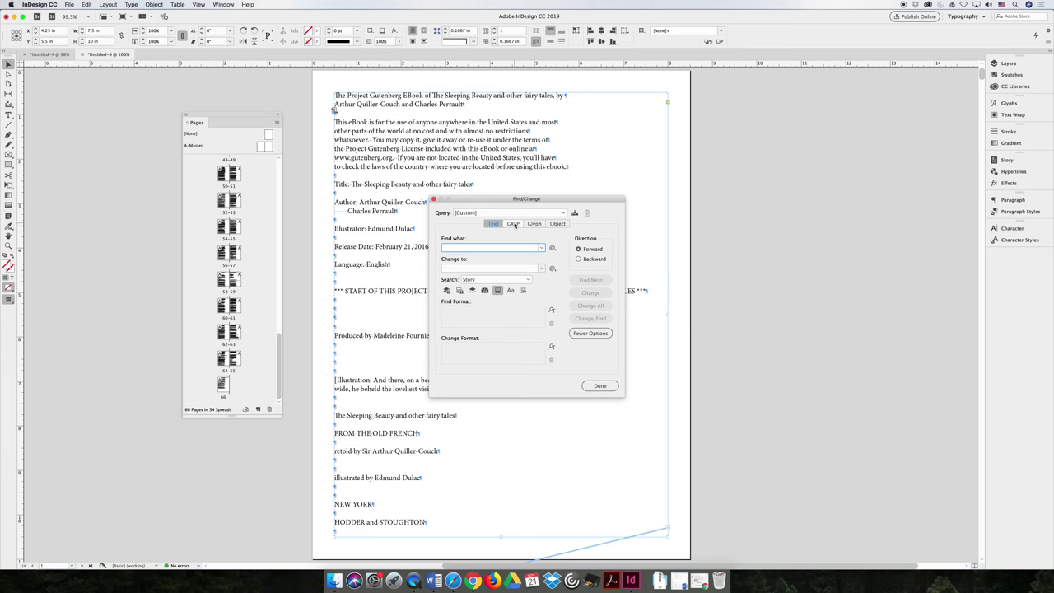
{"action": "left_click", "coordinate": [513, 224]}
Run the Multiple Return to Single Return query, changing two matches, then Change All (528 replacements)
{"action": "left_click", "coordinate": [516, 214]}
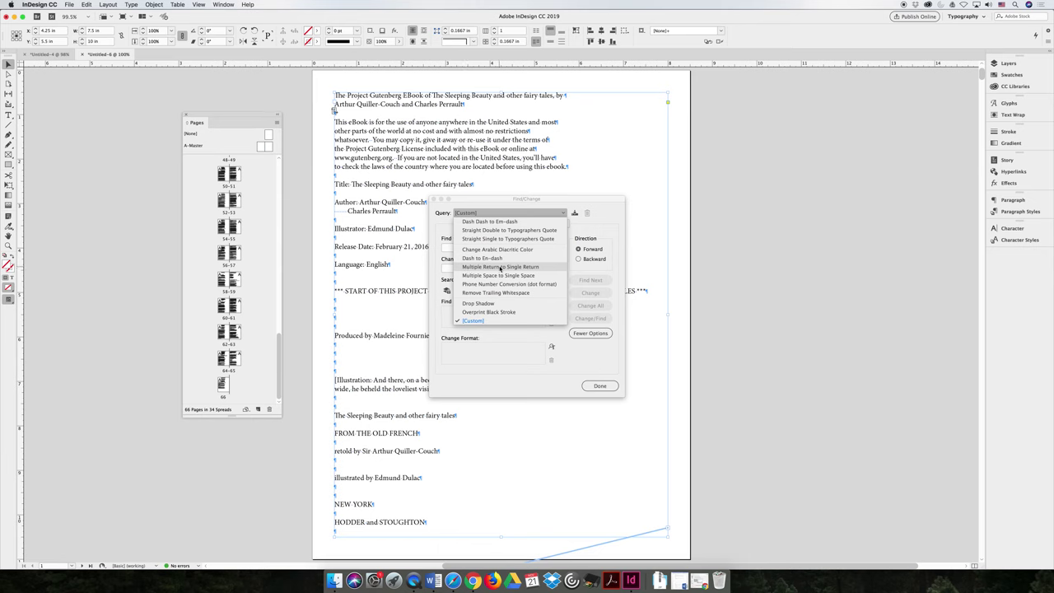
{"action": "left_click", "coordinate": [511, 268]}
{"action": "left_click", "coordinate": [601, 280]}
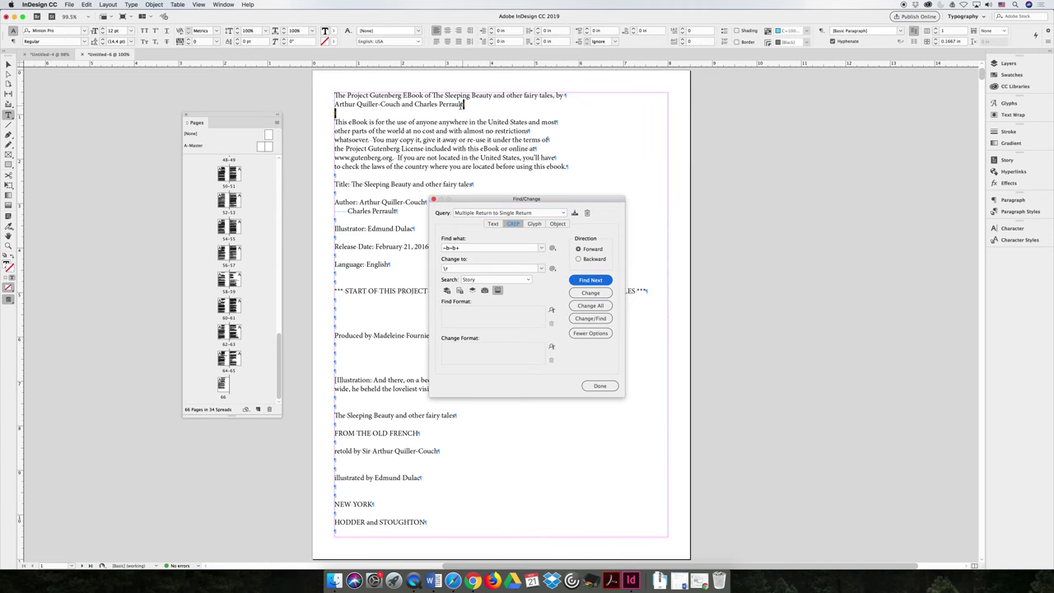
{"action": "left_click", "coordinate": [590, 294]}
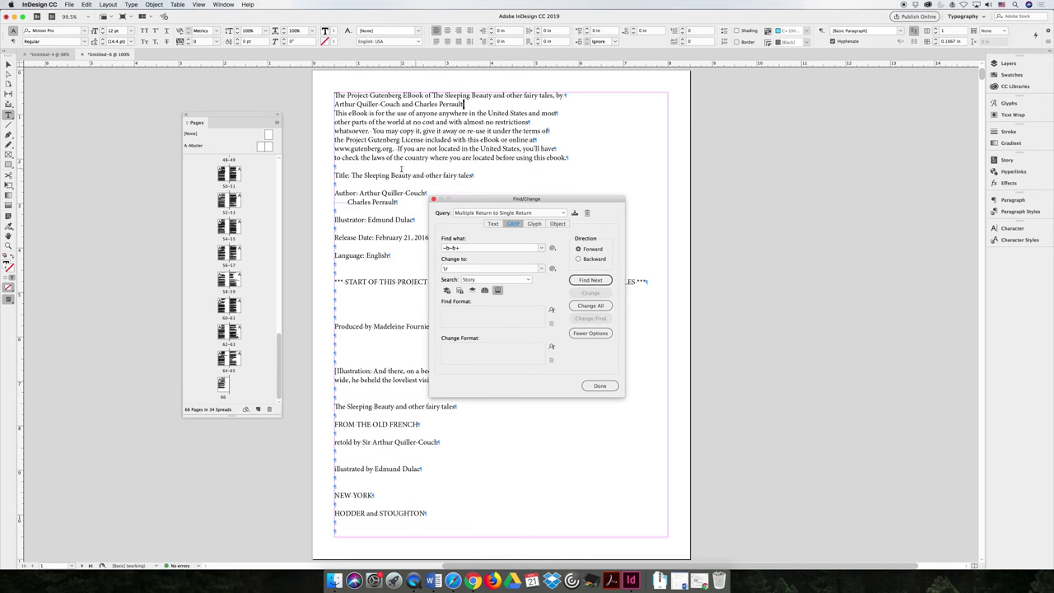
{"action": "left_click", "coordinate": [590, 280]}
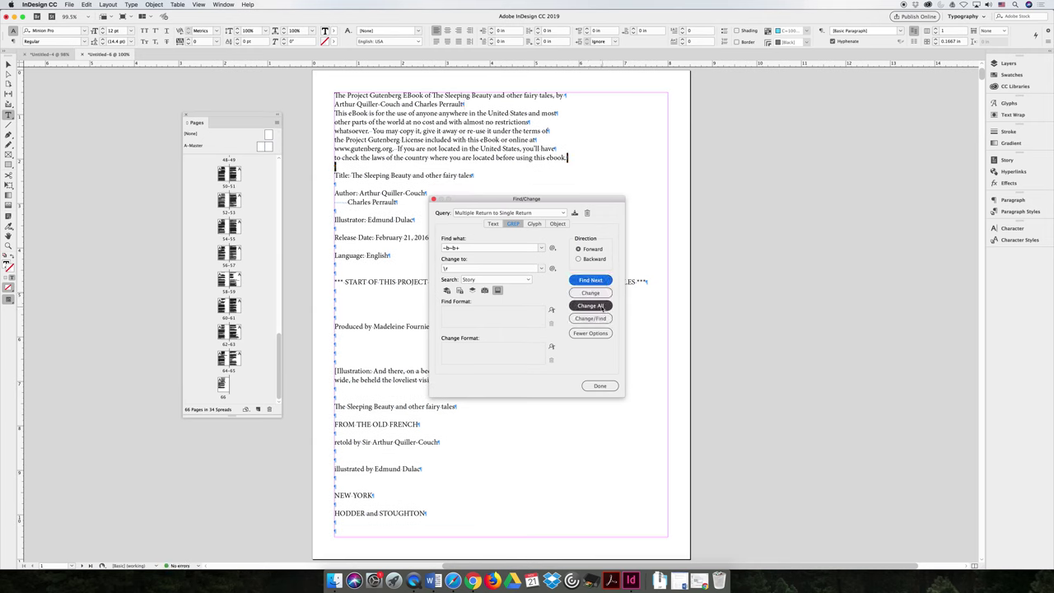
{"action": "left_click", "coordinate": [591, 293]}
{"action": "left_click", "coordinate": [591, 306]}
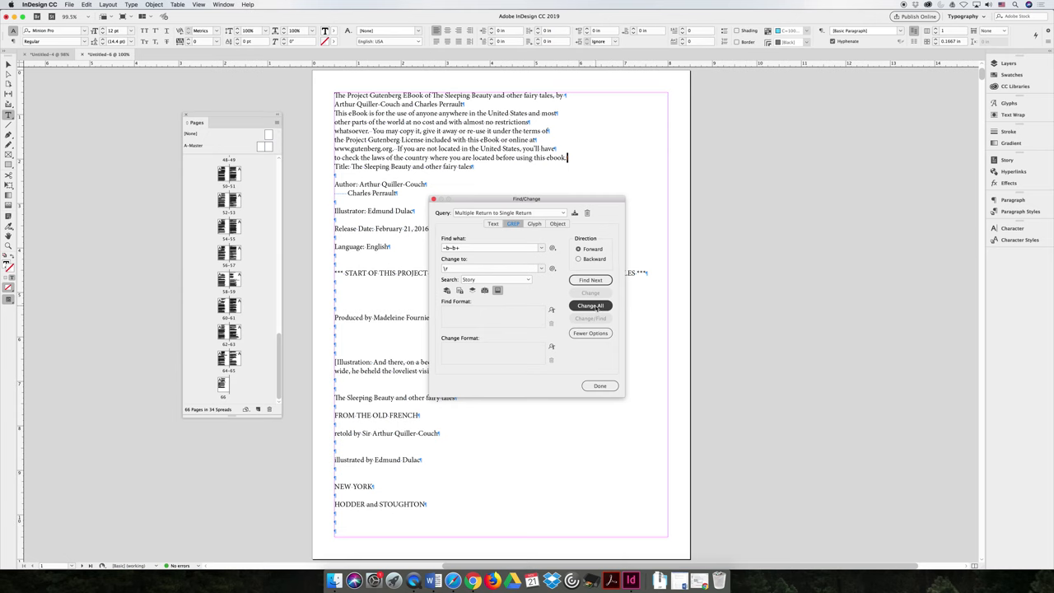
{"action": "left_click", "coordinate": [596, 307]}
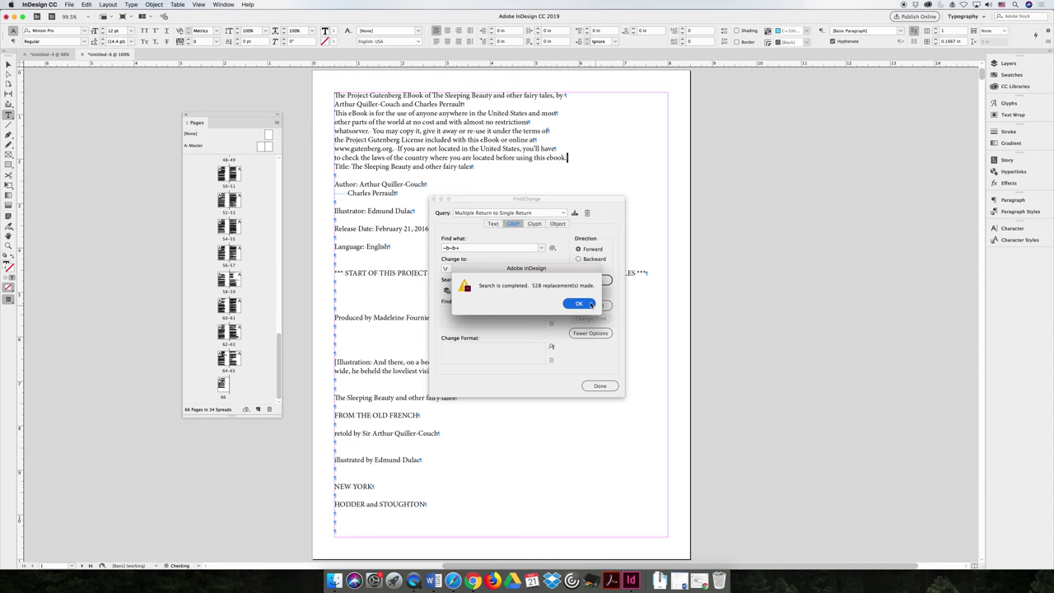
Dismiss the replacement report, close Find/Change, and go to spread 56–57
{"action": "left_click", "coordinate": [580, 304]}
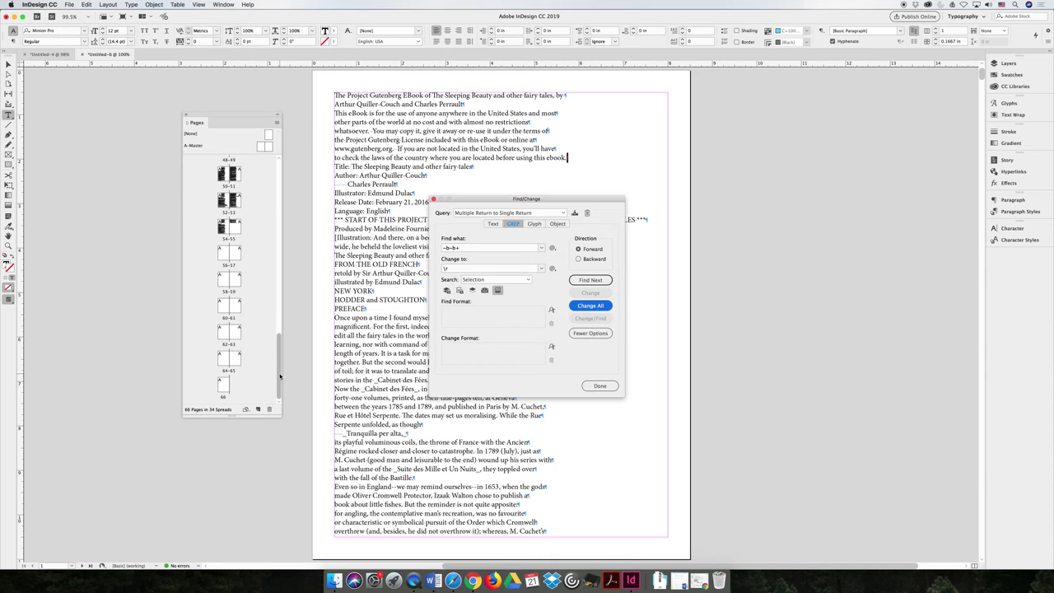
{"action": "left_click", "coordinate": [599, 385]}
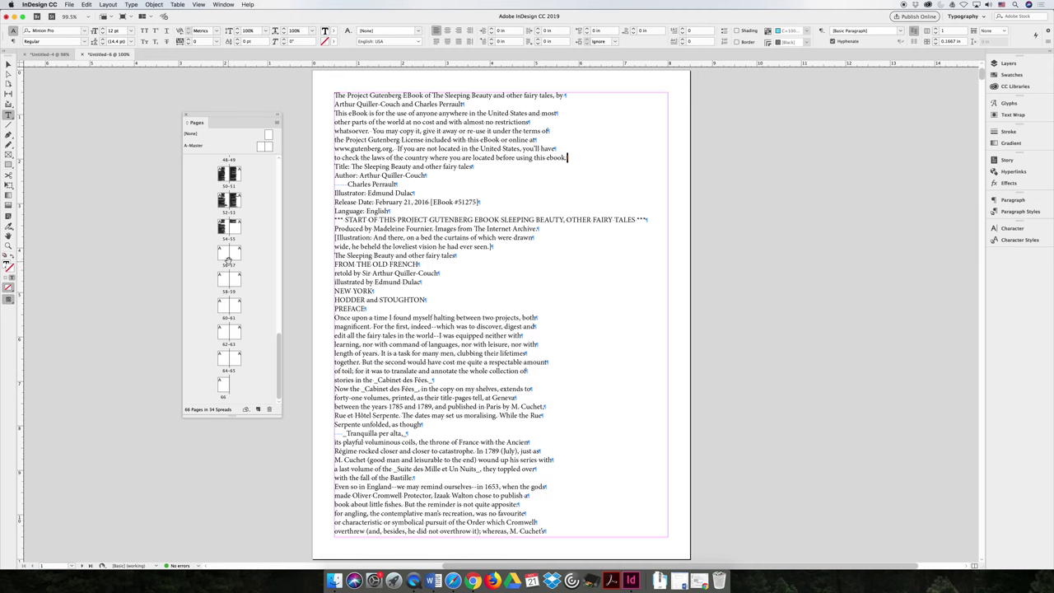
{"action": "left_click", "coordinate": [224, 255]}
{"action": "left_click", "coordinate": [86, 4]}
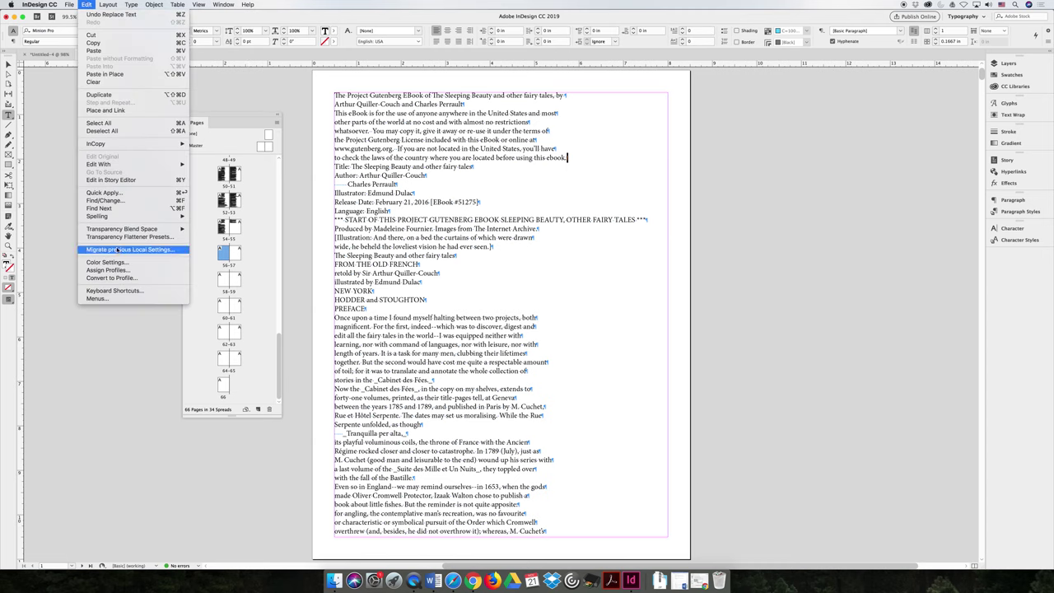
{"action": "left_click", "coordinate": [107, 200]}
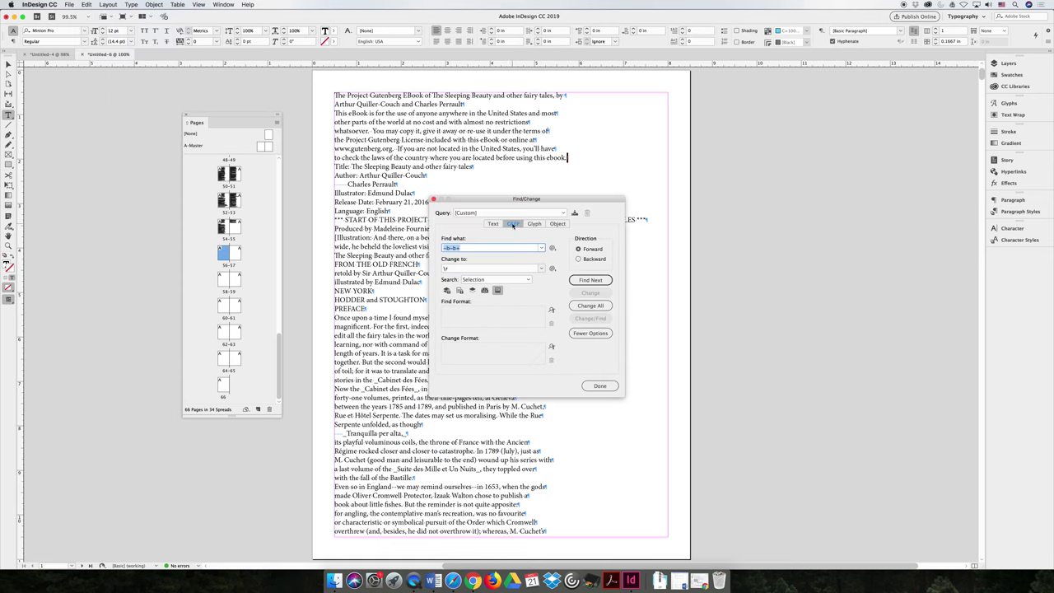
{"action": "left_click", "coordinate": [495, 213]}
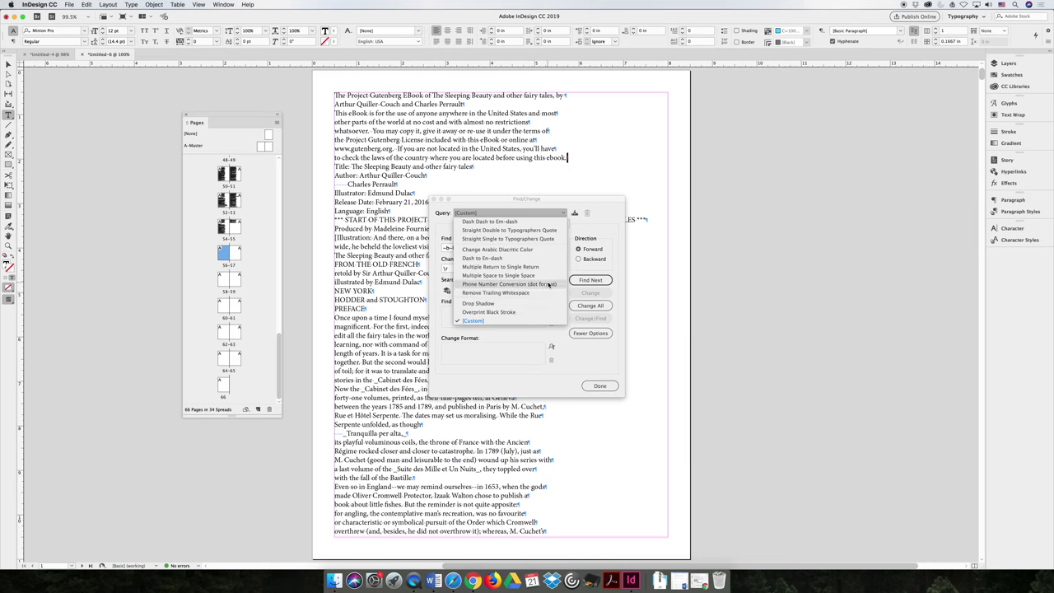
{"action": "left_click", "coordinate": [466, 276]}
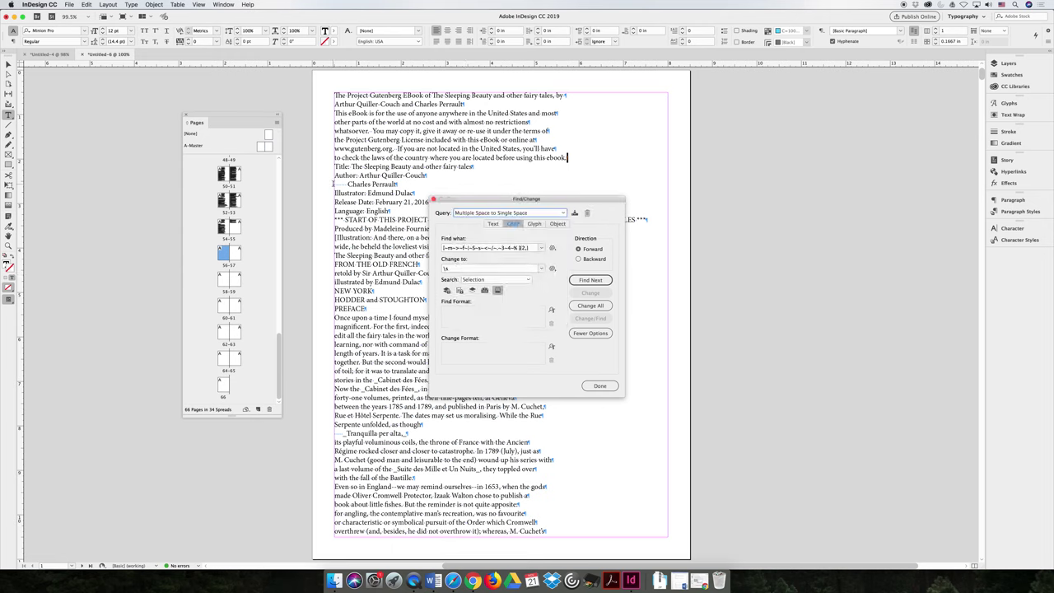
{"action": "left_click", "coordinate": [590, 280]}
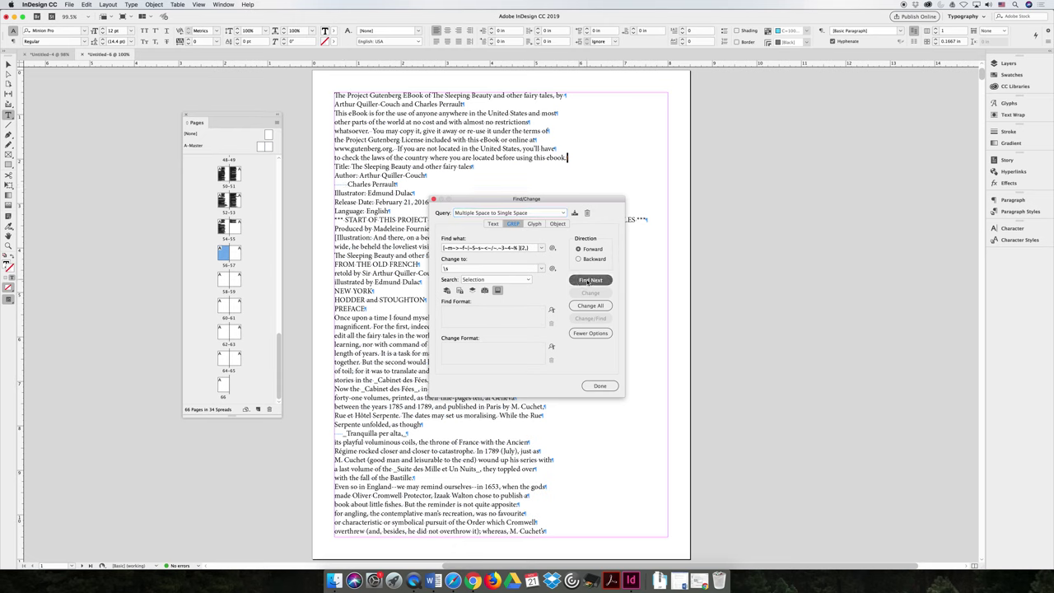
{"action": "left_click", "coordinate": [543, 303]}
{"action": "left_click", "coordinate": [600, 385]}
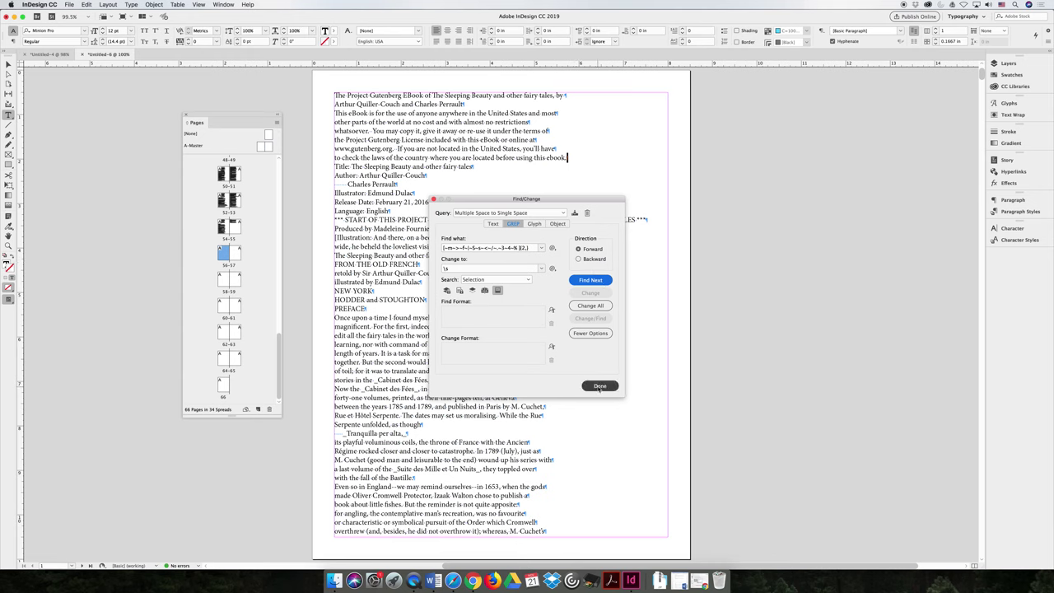
{"action": "left_click", "coordinate": [482, 166]}
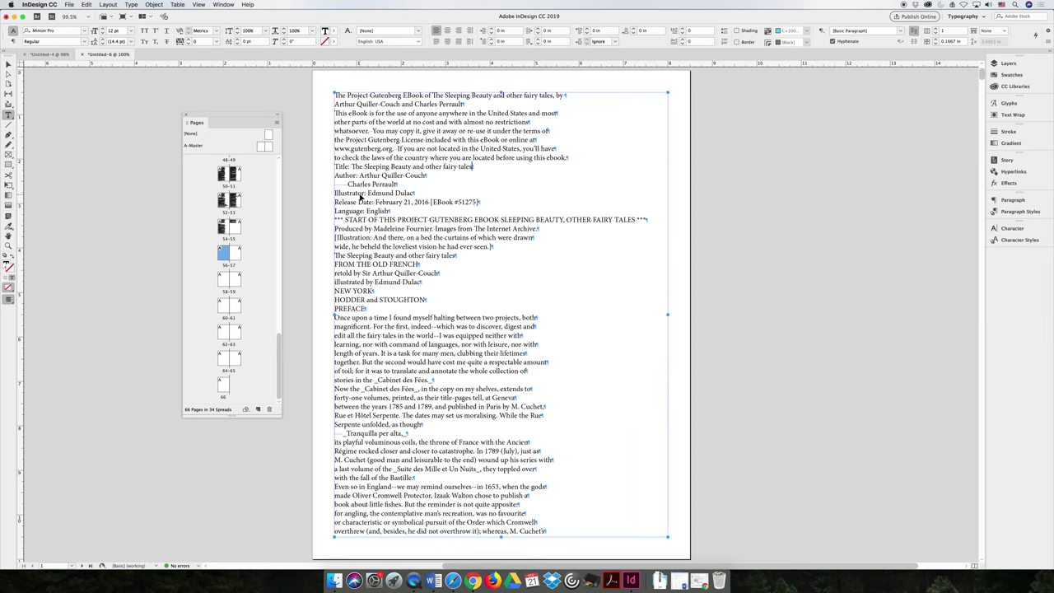
Select the whole story, fix two multiple-space runs individually, then Change All for 86 replacements
{"action": "key", "text": "super+a"}
{"action": "left_click", "coordinate": [87, 4]}
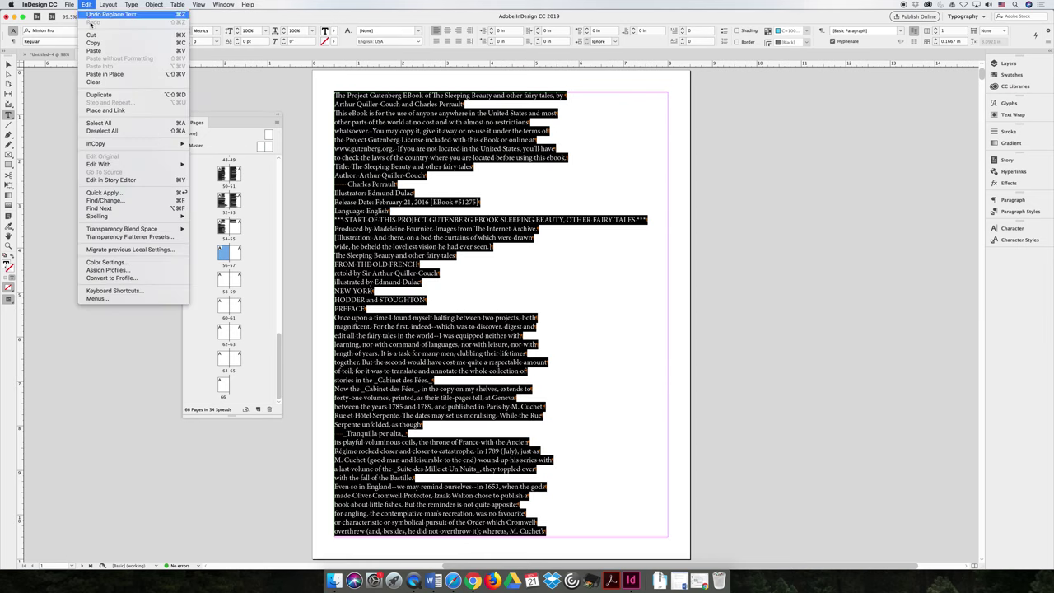
{"action": "left_click", "coordinate": [153, 200]}
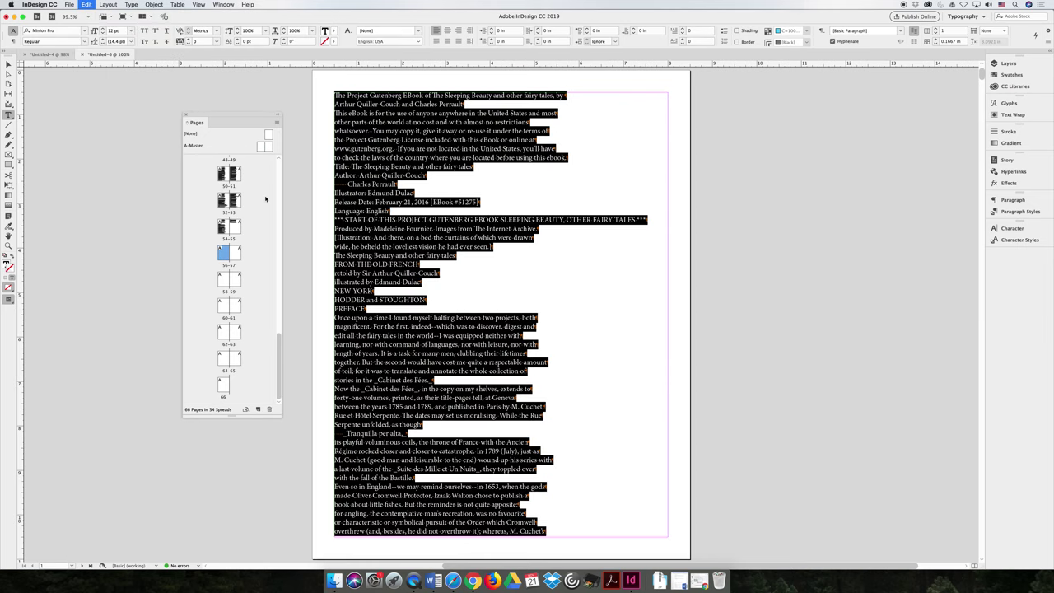
{"action": "left_click", "coordinate": [596, 281]}
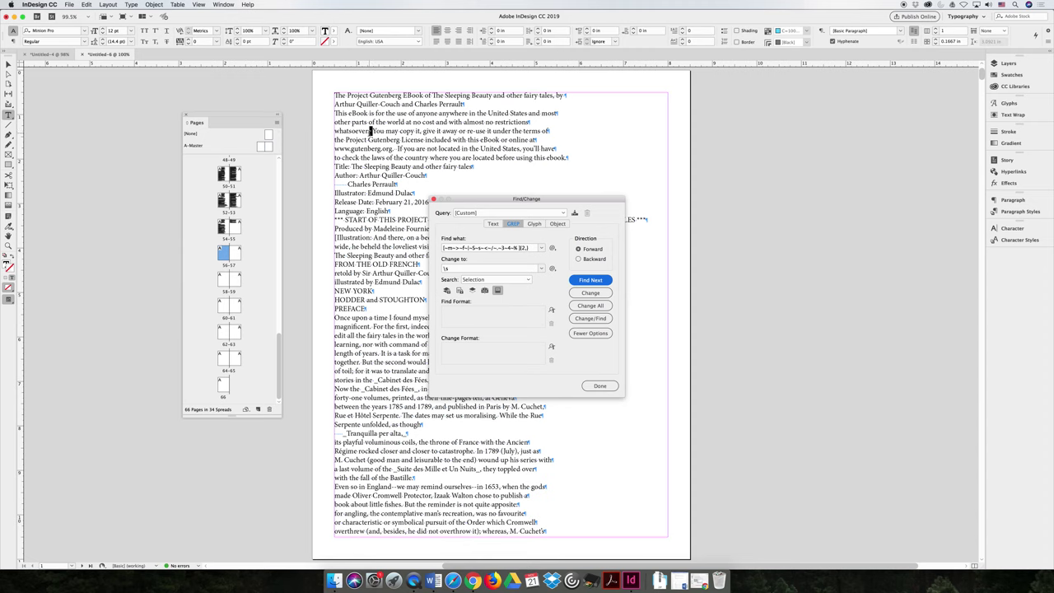
{"action": "left_click", "coordinate": [601, 294]}
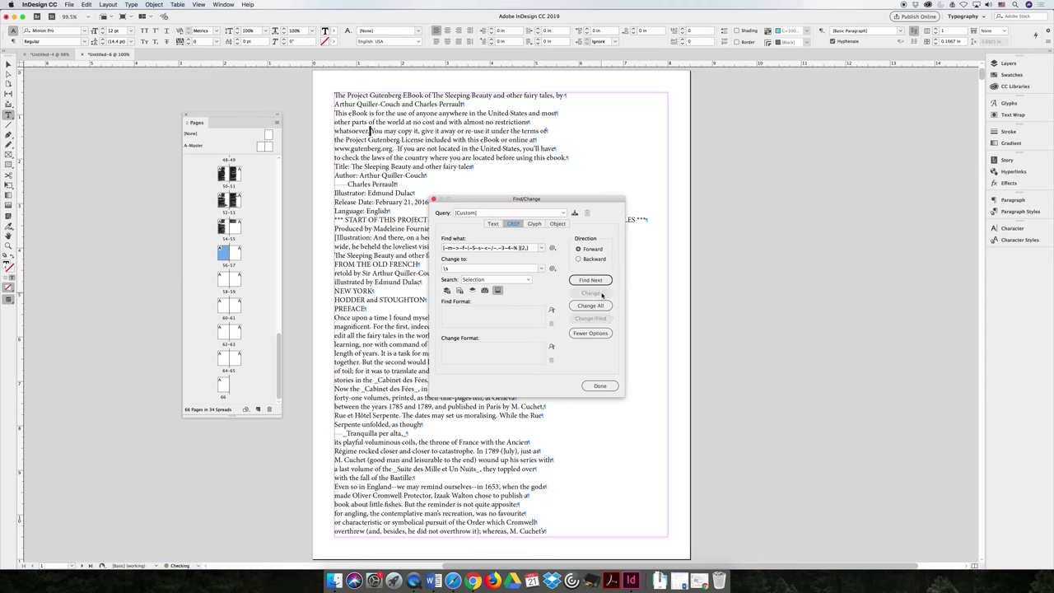
{"action": "left_click", "coordinate": [601, 280]}
{"action": "left_click", "coordinate": [606, 294]}
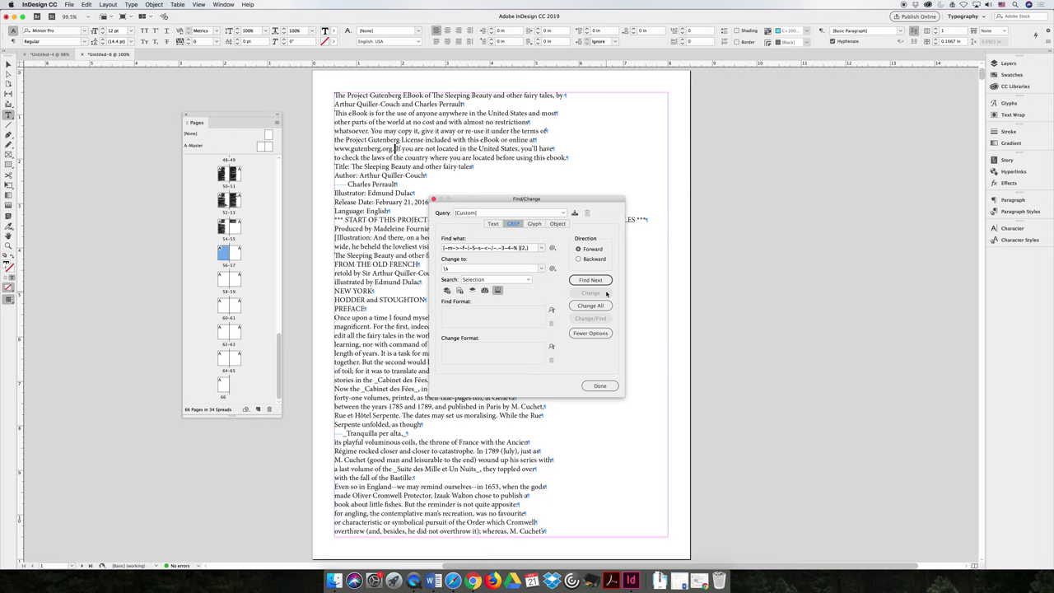
{"action": "left_click", "coordinate": [589, 306]}
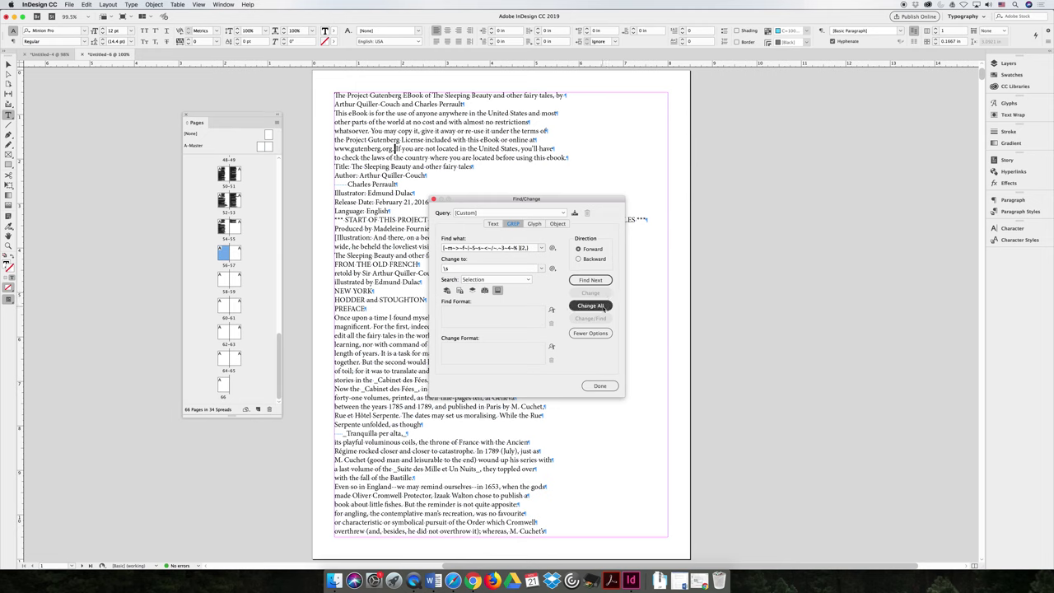